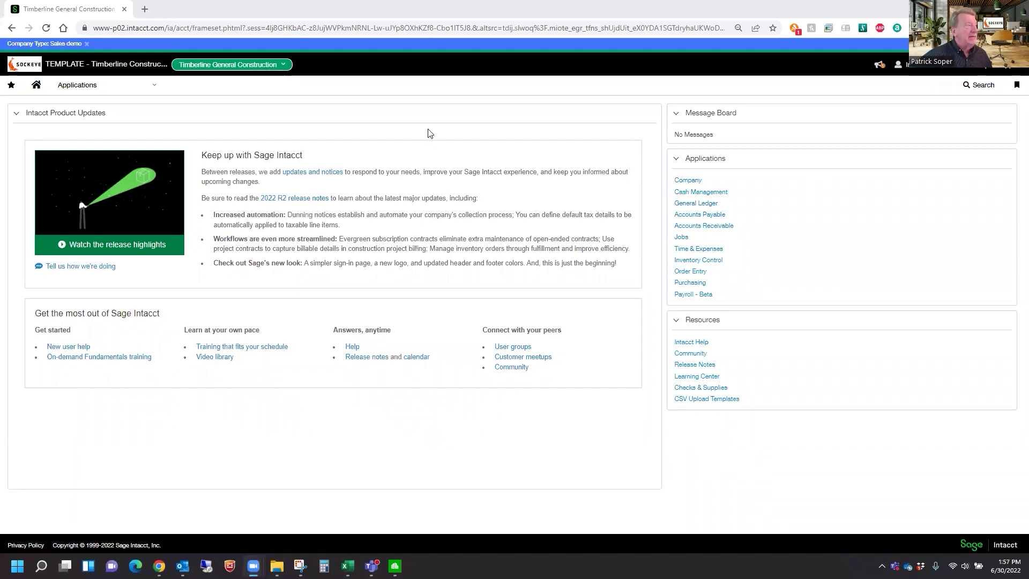
Step: Go to Payroll - Beta's System Pay Modifiers list and show the Create New options
{"action": "left_click", "coordinate": [75, 88]}
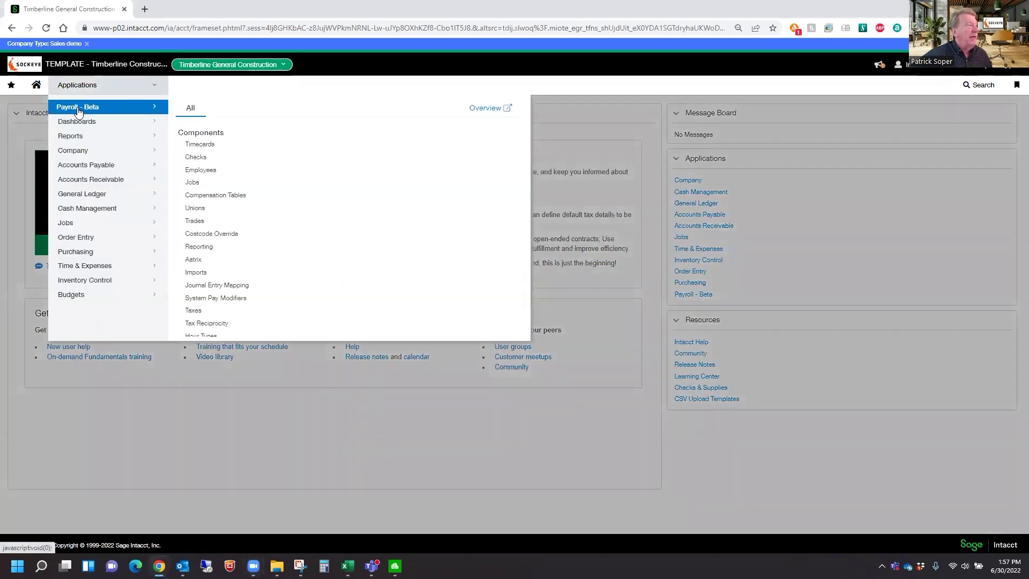
{"action": "left_click", "coordinate": [217, 299]}
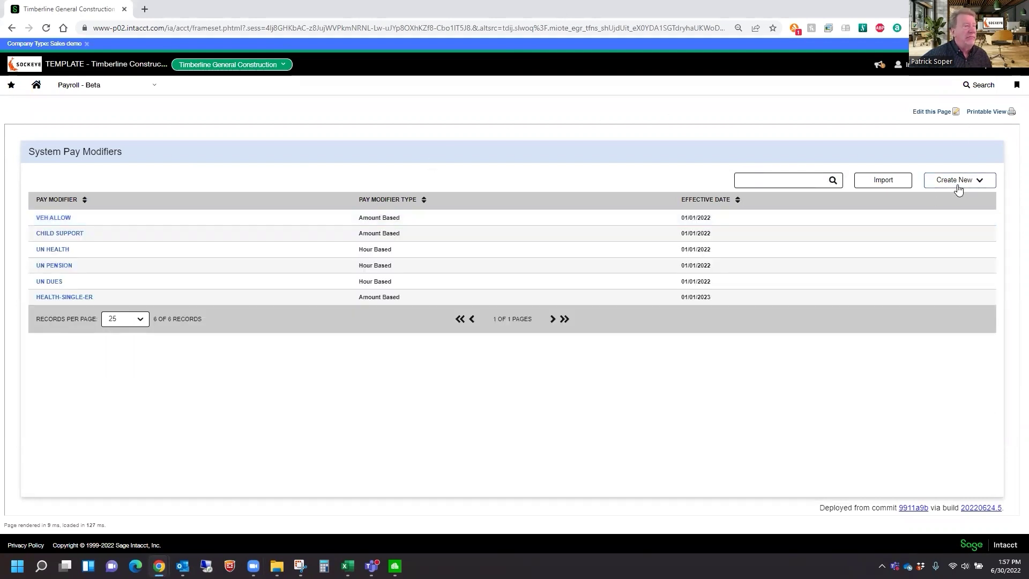
{"action": "left_click", "coordinate": [958, 185]}
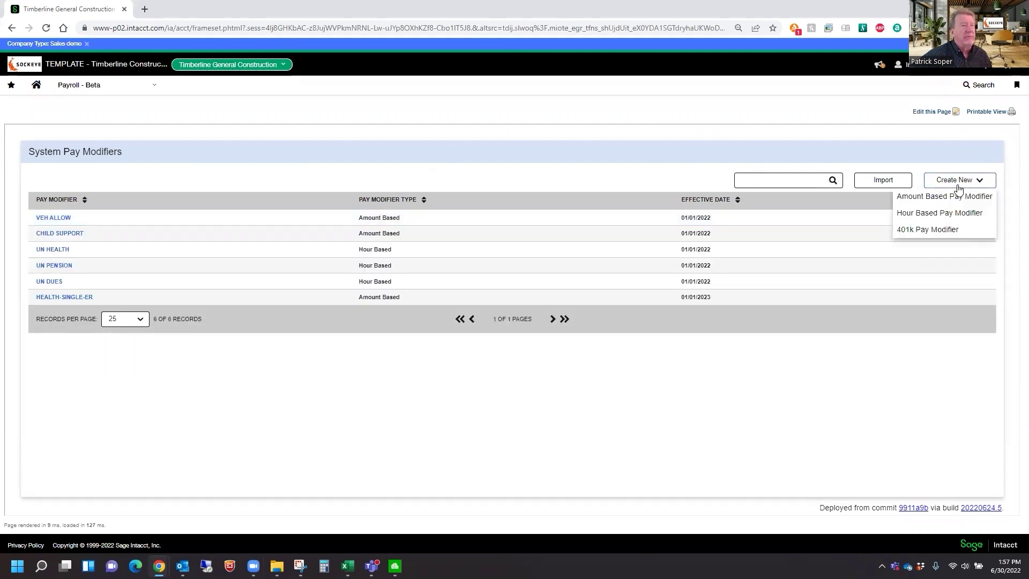
Step: Start a 401k pay modifier with Fringe Identifier 401K, effective 01/01/2022
{"action": "left_click", "coordinate": [943, 234]}
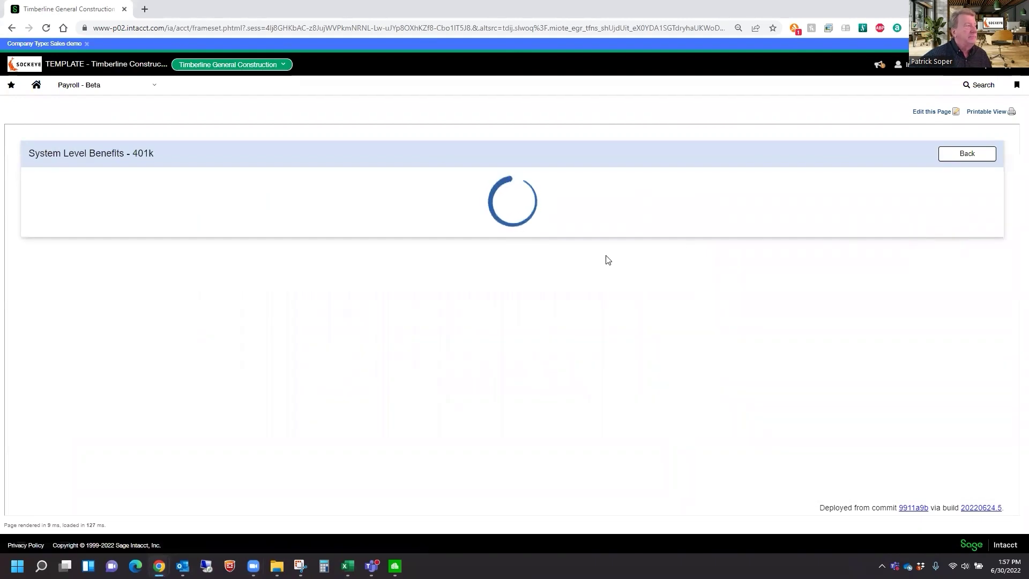
{"action": "left_click", "coordinate": [259, 226]}
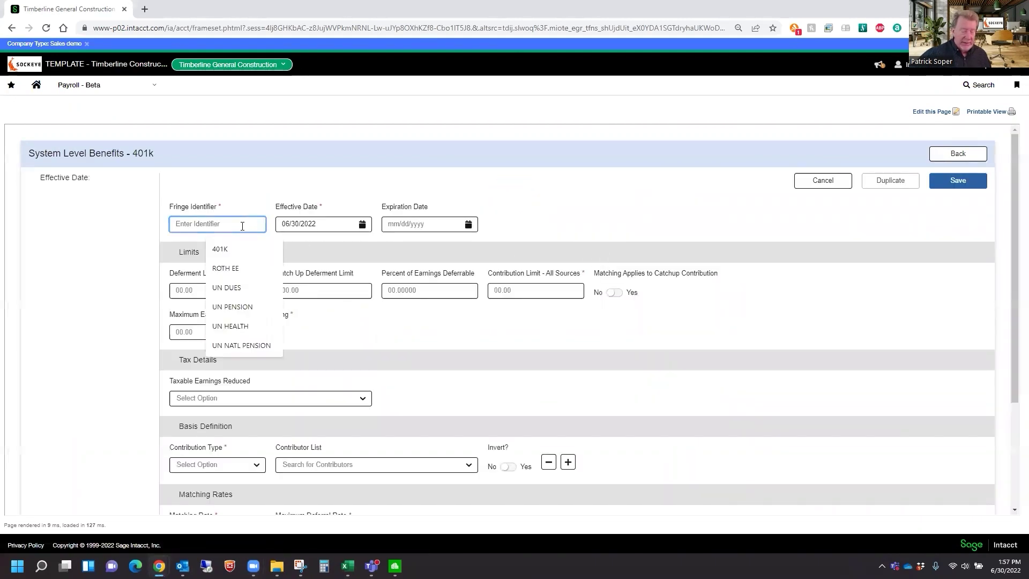
{"action": "type", "text": "401K"}
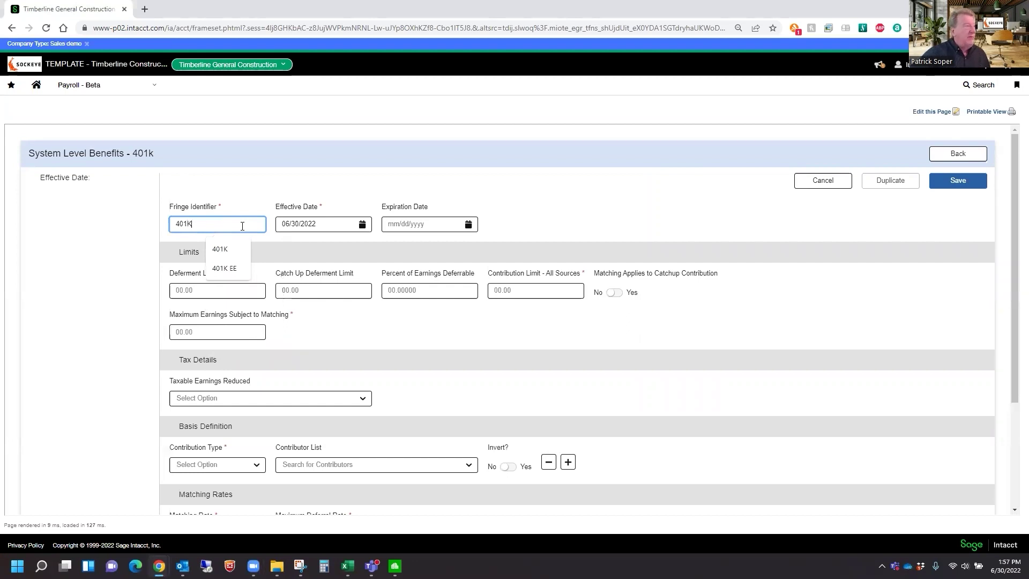
{"action": "key", "text": "Tab"}
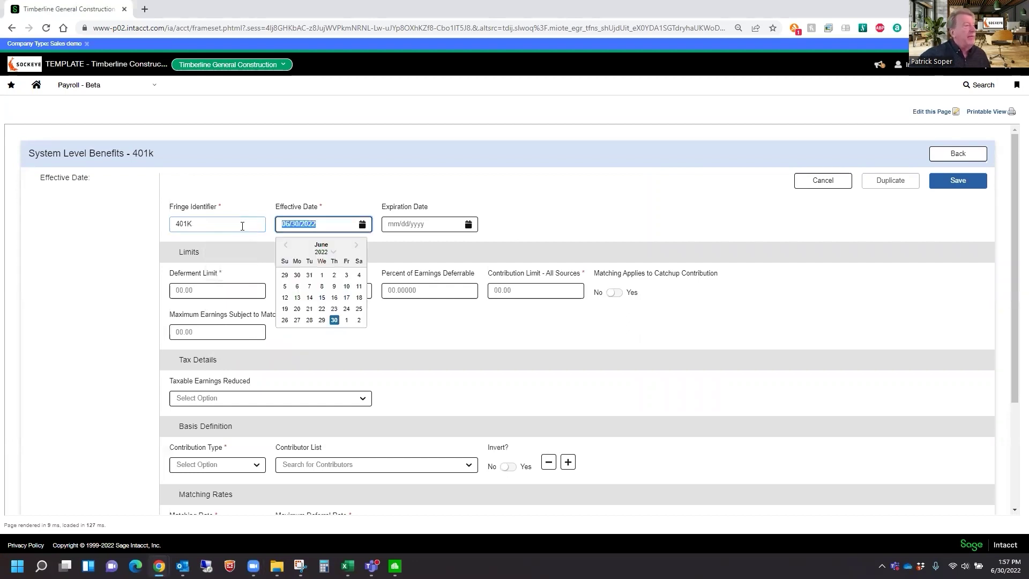
{"action": "left_click", "coordinate": [285, 246]}
{"action": "left_click", "coordinate": [285, 246]}
{"action": "left_click", "coordinate": [286, 245]}
{"action": "left_click", "coordinate": [285, 246]}
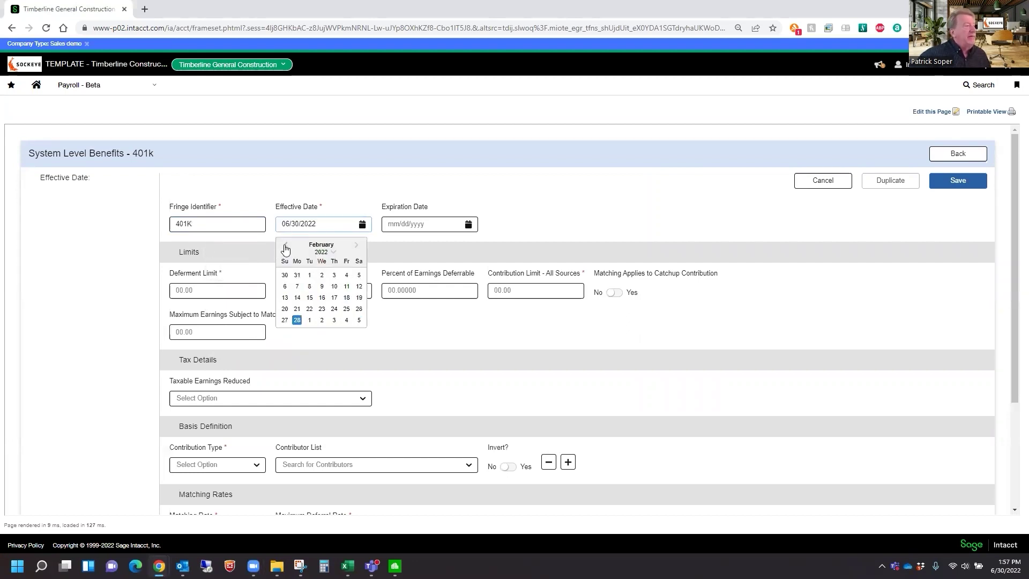
{"action": "left_click", "coordinate": [285, 247]}
{"action": "left_click", "coordinate": [358, 276]}
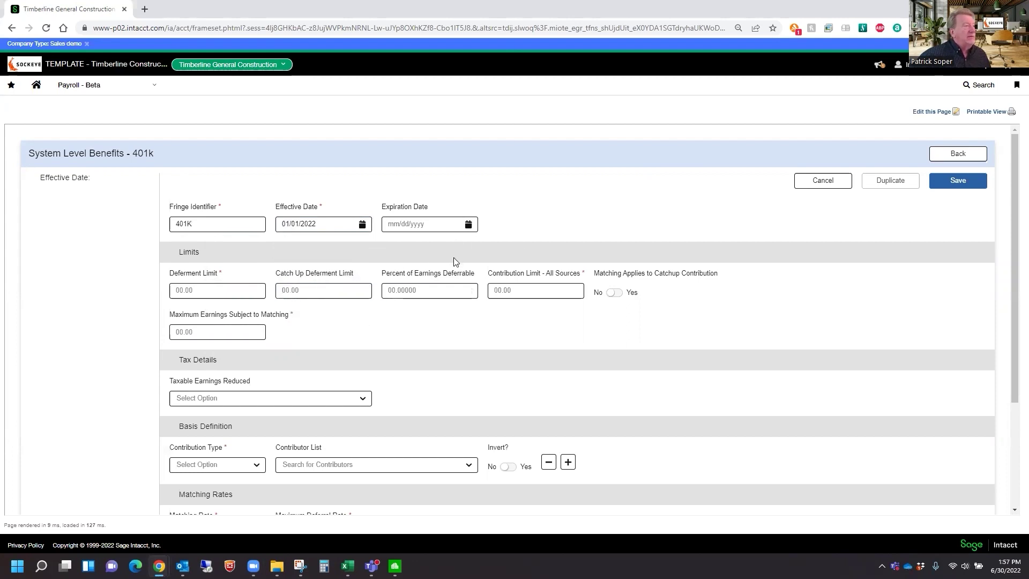
Step: Set limits: deferment 20,500.00, catch-up 6,500.00, 100% deferrable, contributions 61,000.00
{"action": "left_click", "coordinate": [249, 289]}
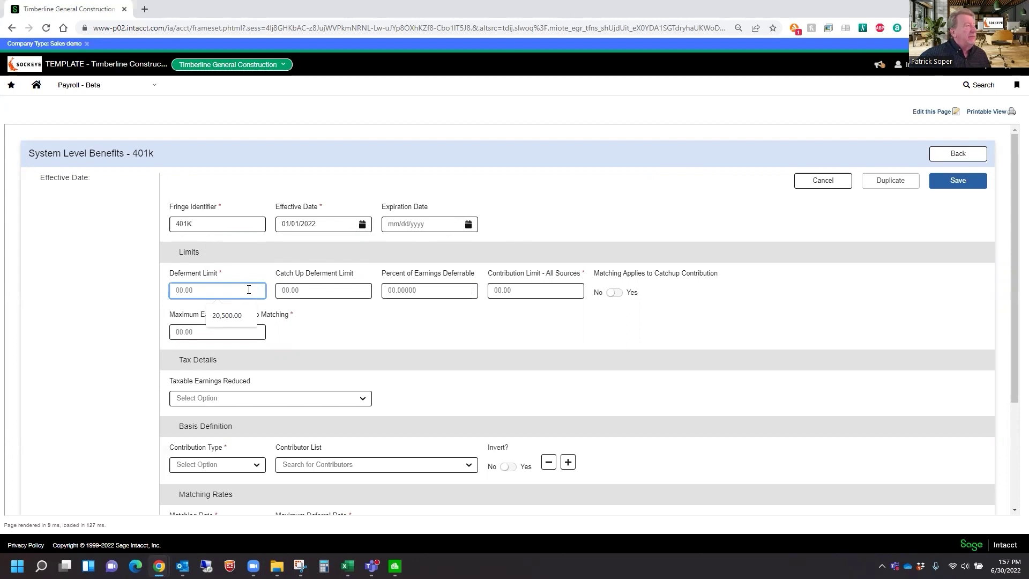
{"action": "left_click", "coordinate": [237, 316]}
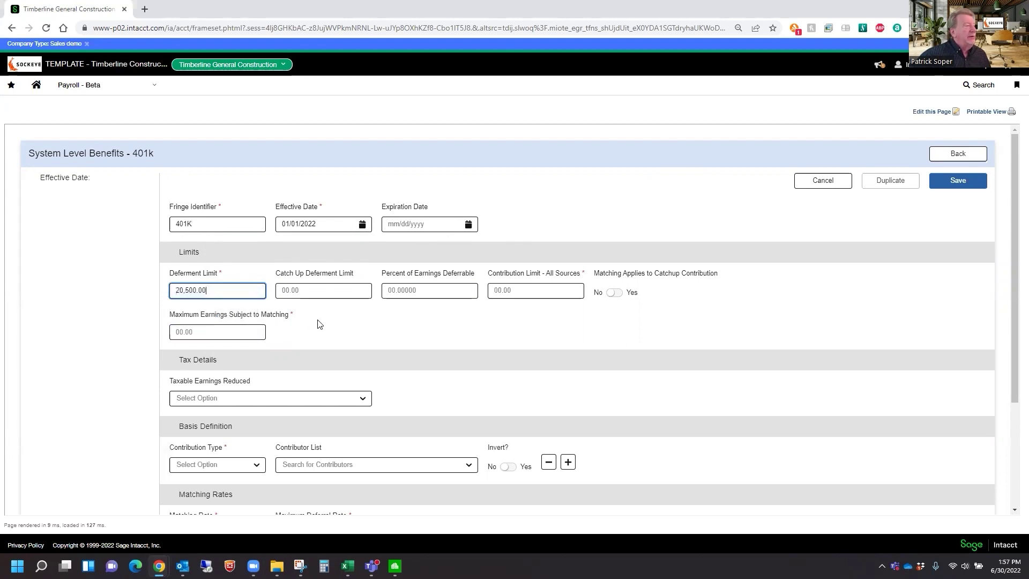
{"action": "key", "text": "Tab"}
{"action": "left_click", "coordinate": [339, 290]}
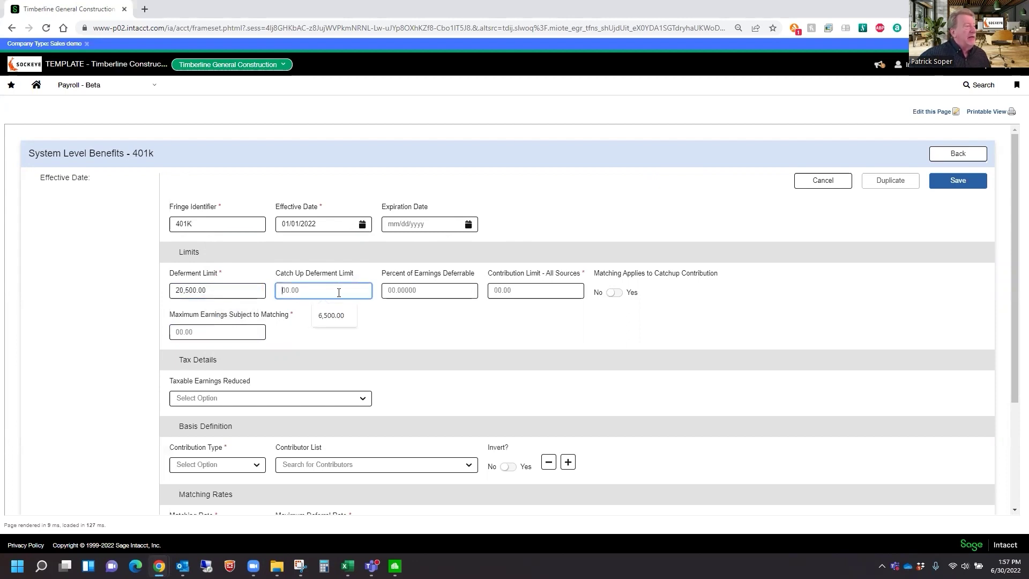
{"action": "left_click", "coordinate": [333, 317]}
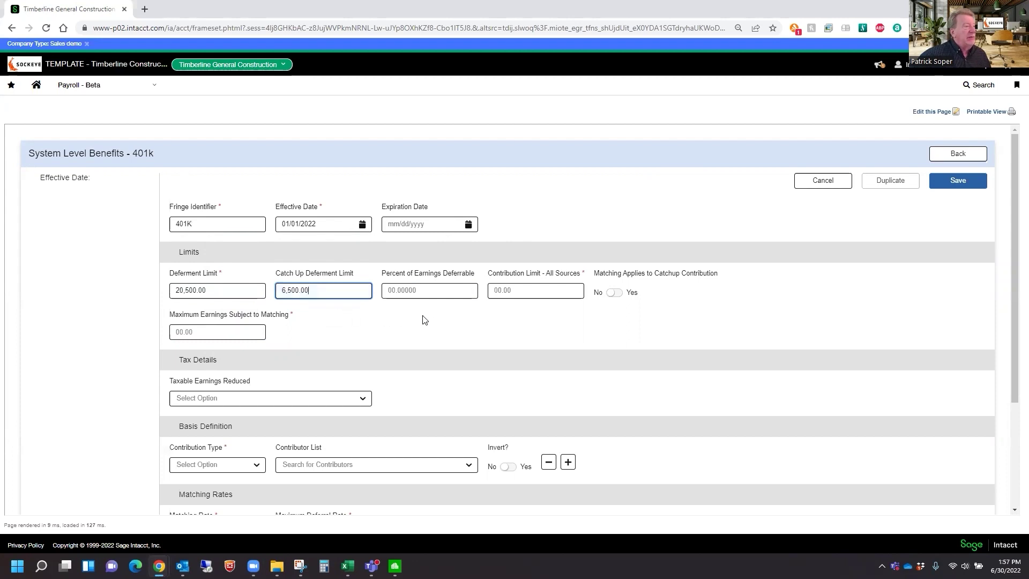
{"action": "left_click", "coordinate": [442, 290]}
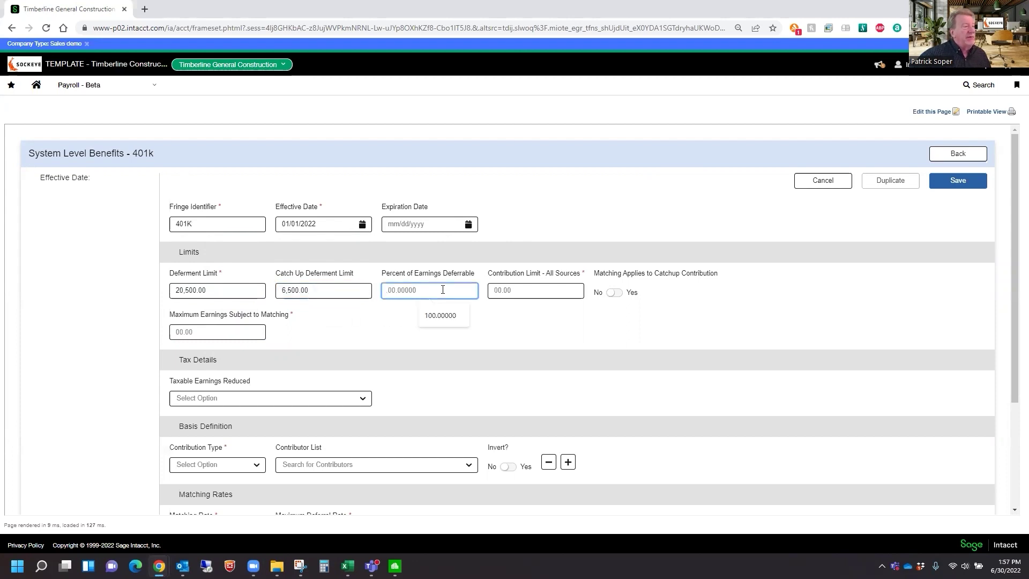
{"action": "left_click", "coordinate": [443, 318]}
{"action": "left_click", "coordinate": [519, 290]}
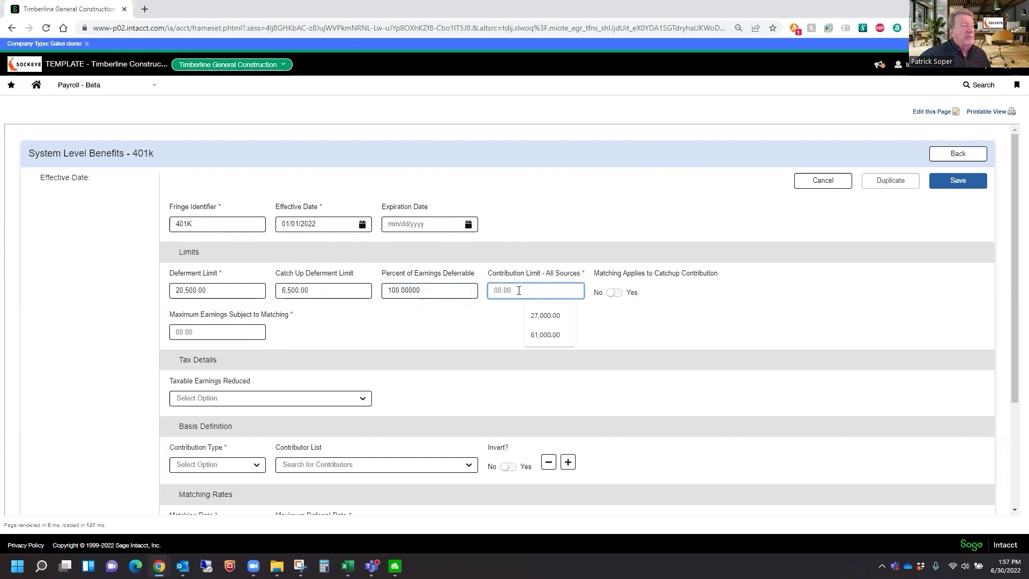
{"action": "left_click", "coordinate": [545, 336]}
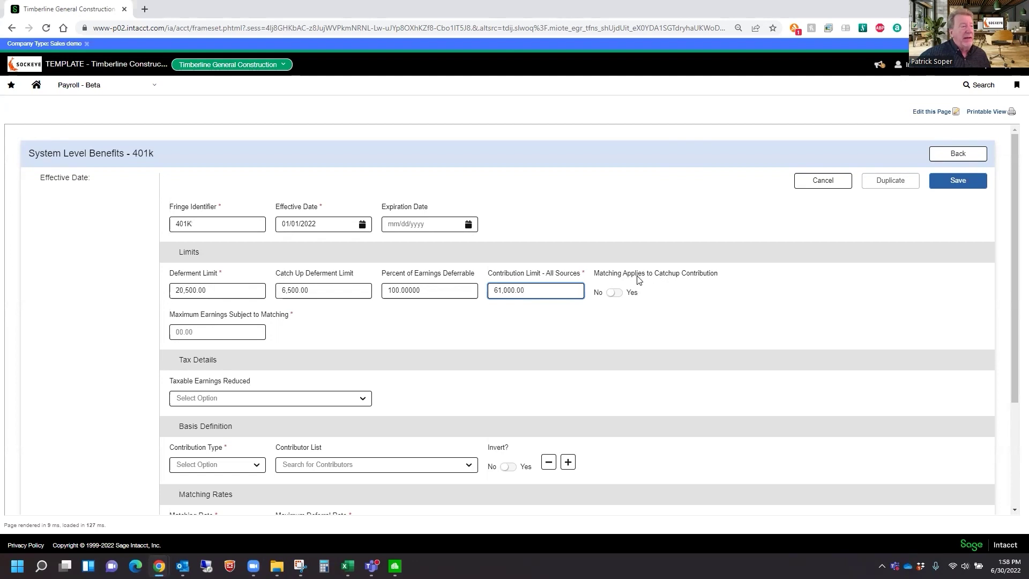
Step: Turn on catch-up matching and cap matched earnings at 1,000,000.00
{"action": "left_click", "coordinate": [619, 295]}
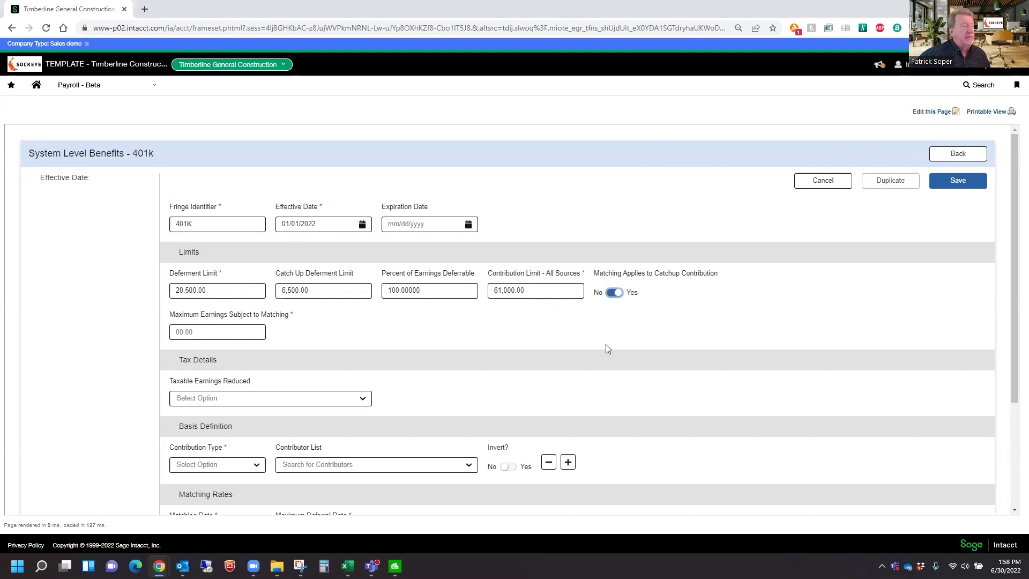
{"action": "left_click", "coordinate": [214, 329]}
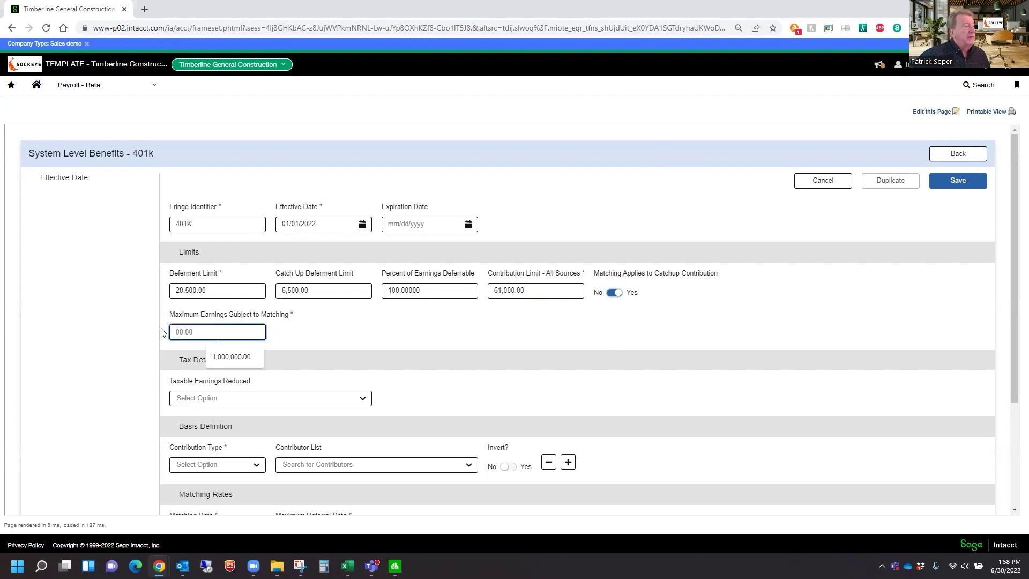
{"action": "left_click", "coordinate": [236, 358]}
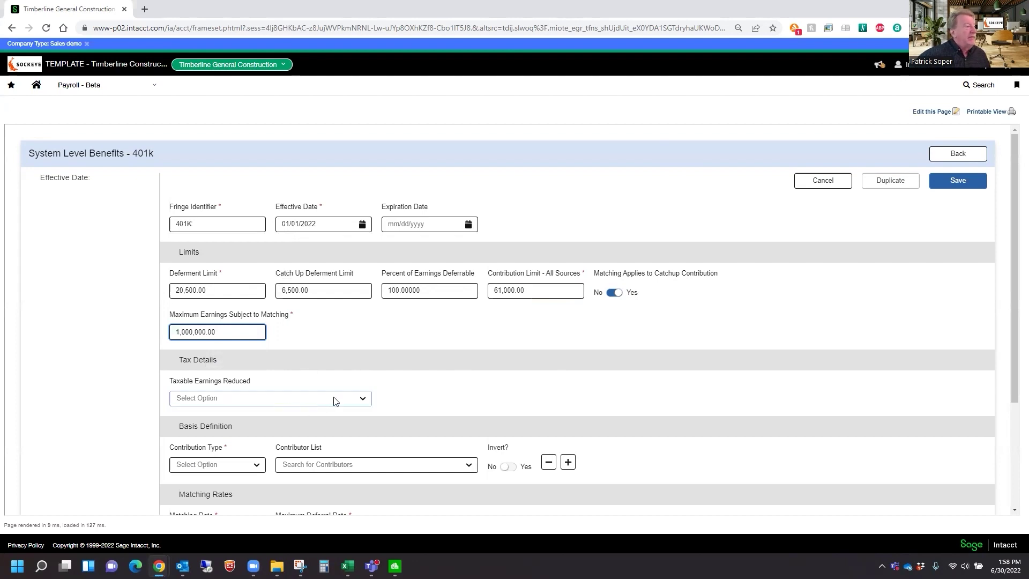
Step: Add OR-SIT and US-FIT to the 401K's Taxable Earnings Reduced list
{"action": "left_click", "coordinate": [362, 399]}
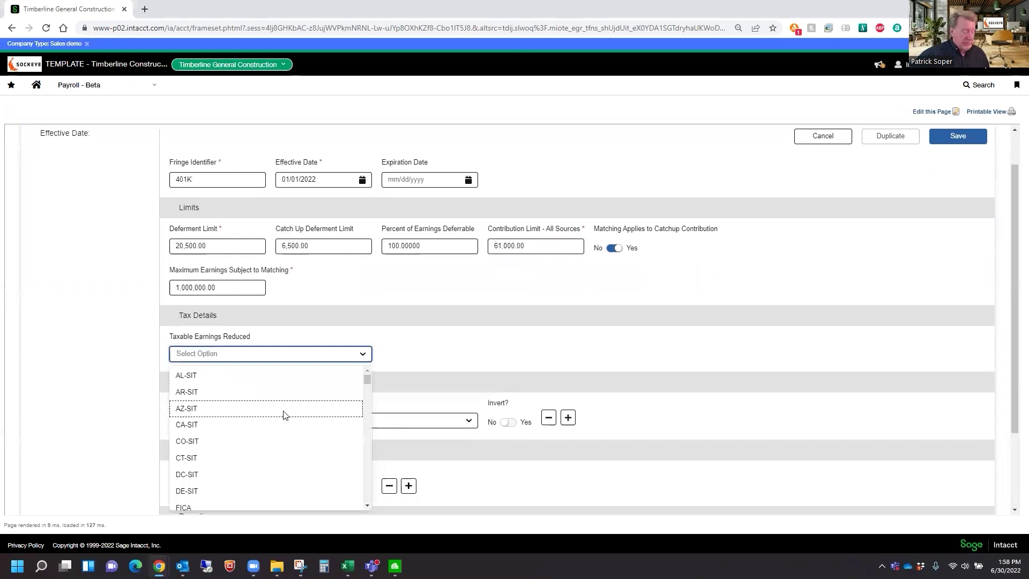
{"action": "type", "text": "or"}
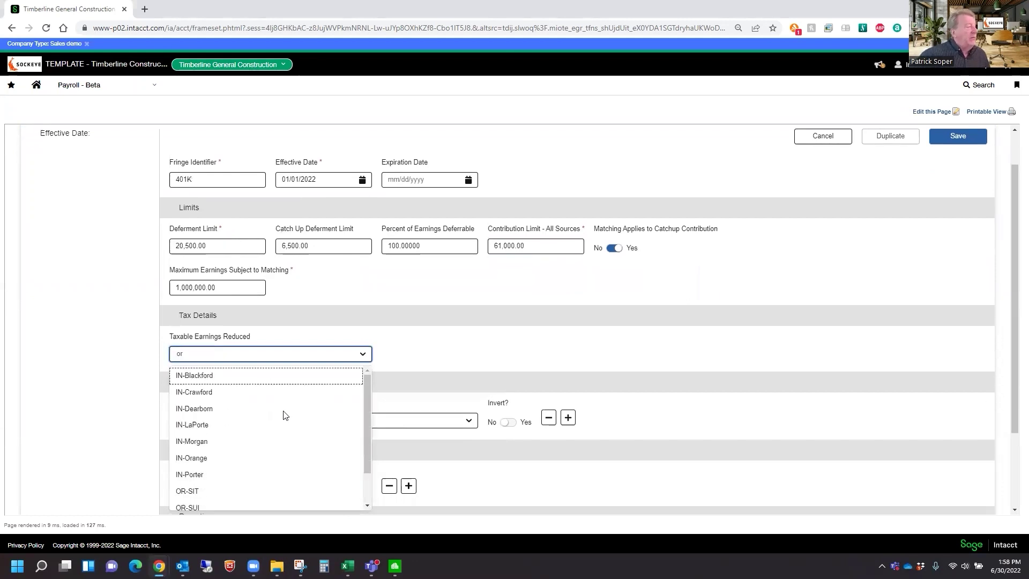
{"action": "left_click", "coordinate": [192, 490]}
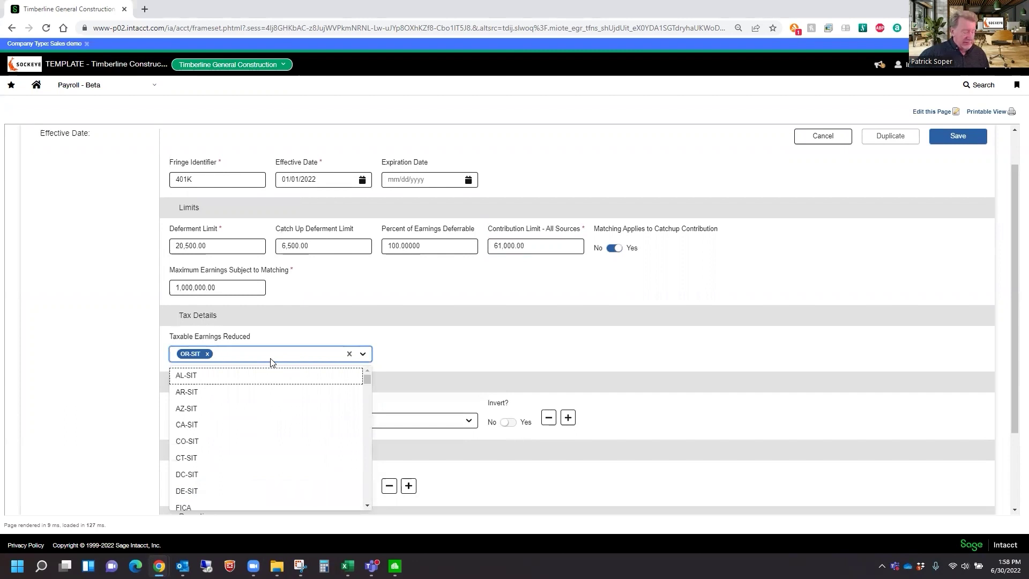
{"action": "type", "text": "fit"}
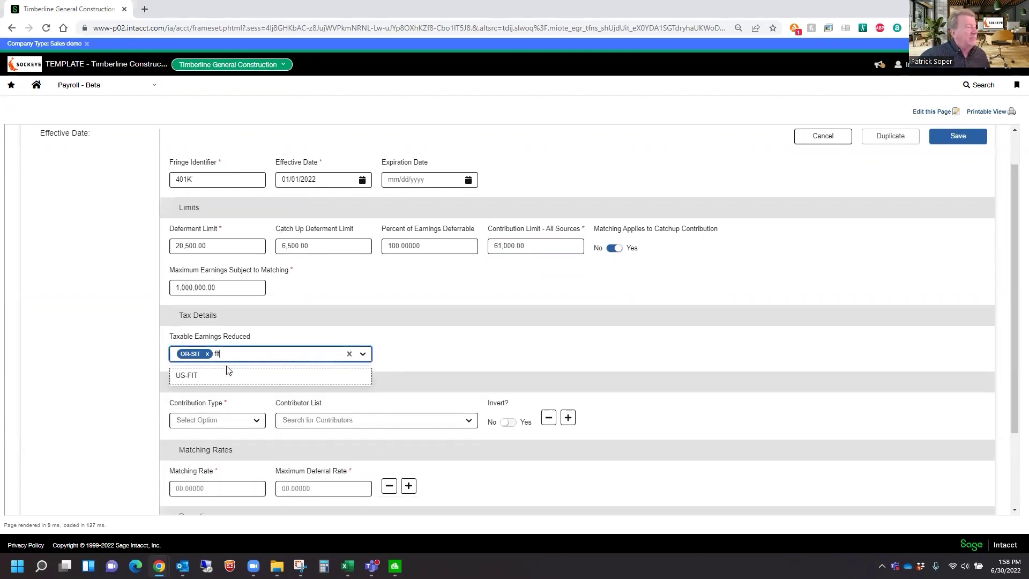
{"action": "left_click", "coordinate": [219, 377]}
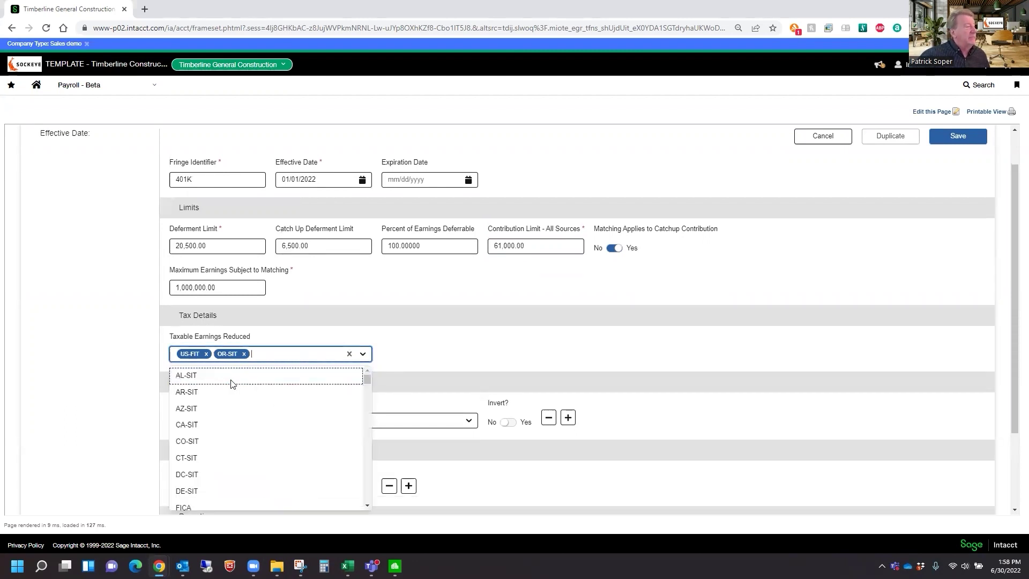
{"action": "left_click", "coordinate": [424, 352]}
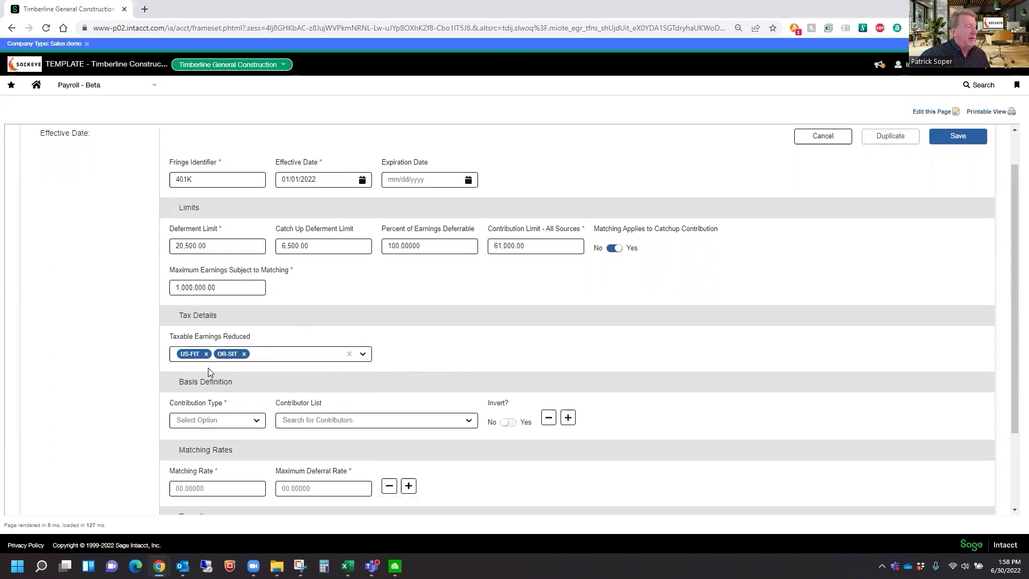
Step: Choose Timecard Earnings contribution type, matching rate 50.00000, maximum deferral rate 6.00000
{"action": "left_click", "coordinate": [256, 423]}
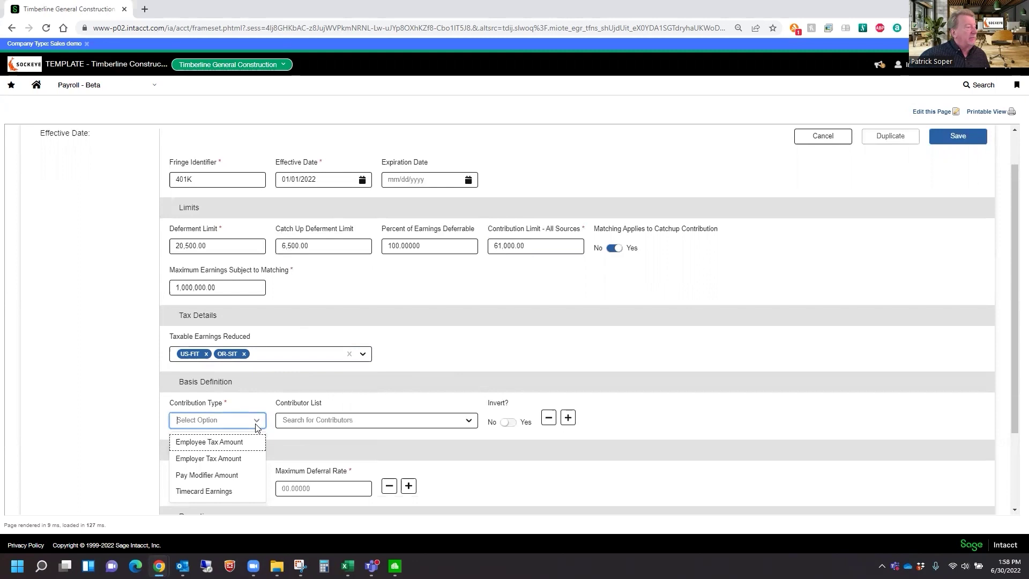
{"action": "left_click", "coordinate": [225, 490]}
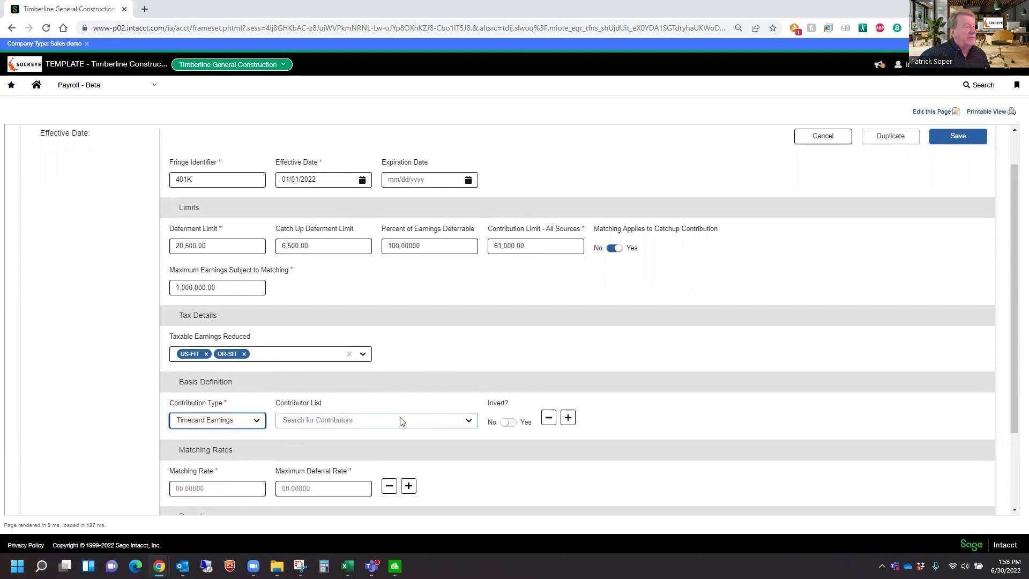
{"action": "left_click", "coordinate": [223, 488]}
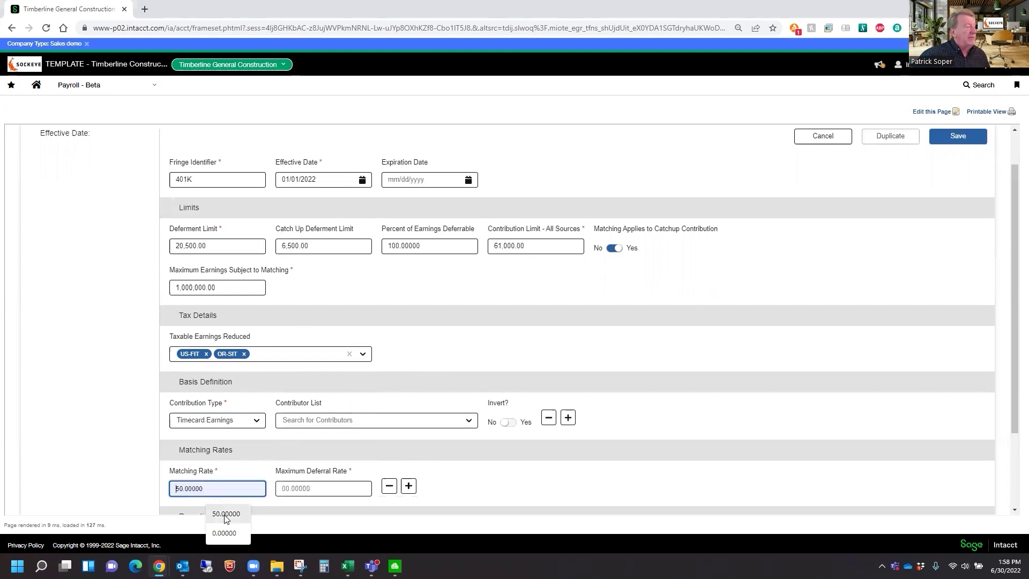
{"action": "left_click", "coordinate": [225, 515]}
{"action": "left_click", "coordinate": [332, 489]}
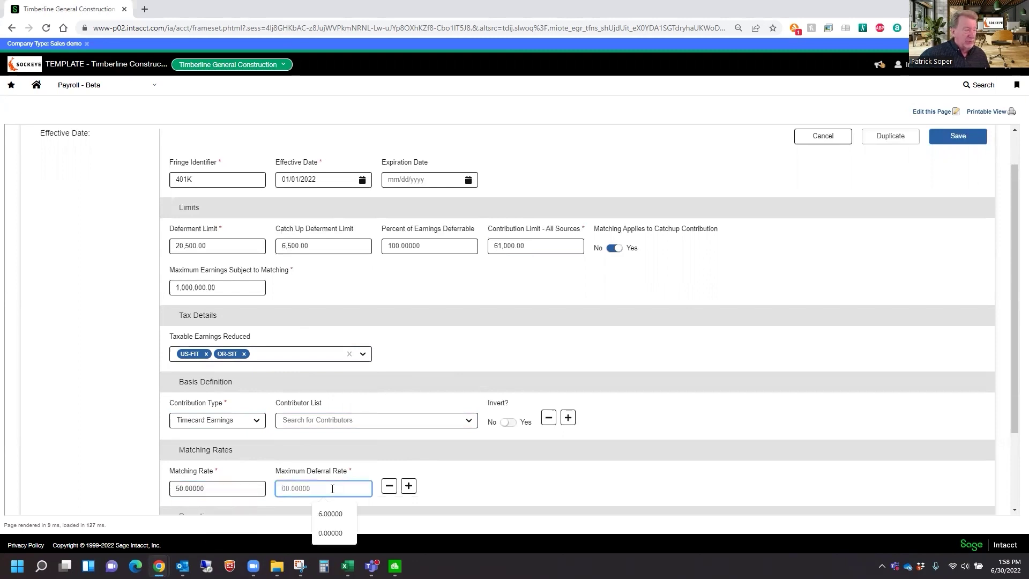
{"action": "left_click", "coordinate": [332, 515]}
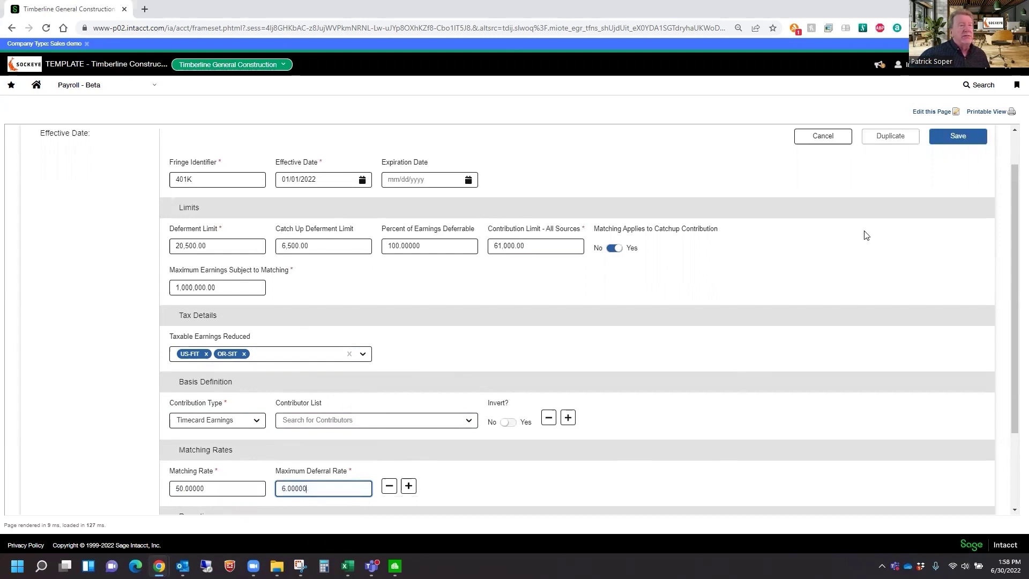
Step: Save the 401K system level benefit and dismiss the success message
{"action": "left_click", "coordinate": [952, 138]}
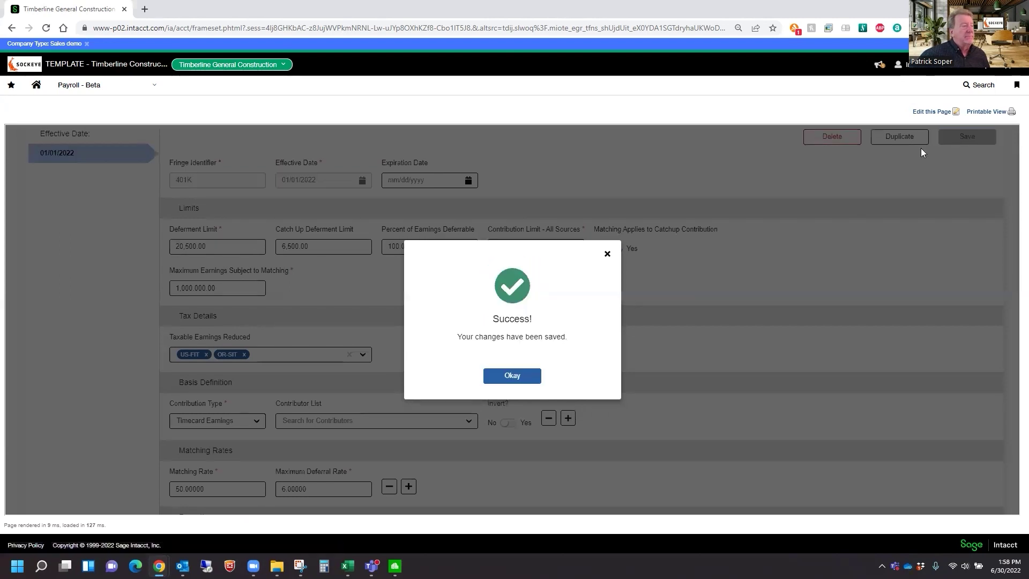
{"action": "left_click", "coordinate": [512, 376]}
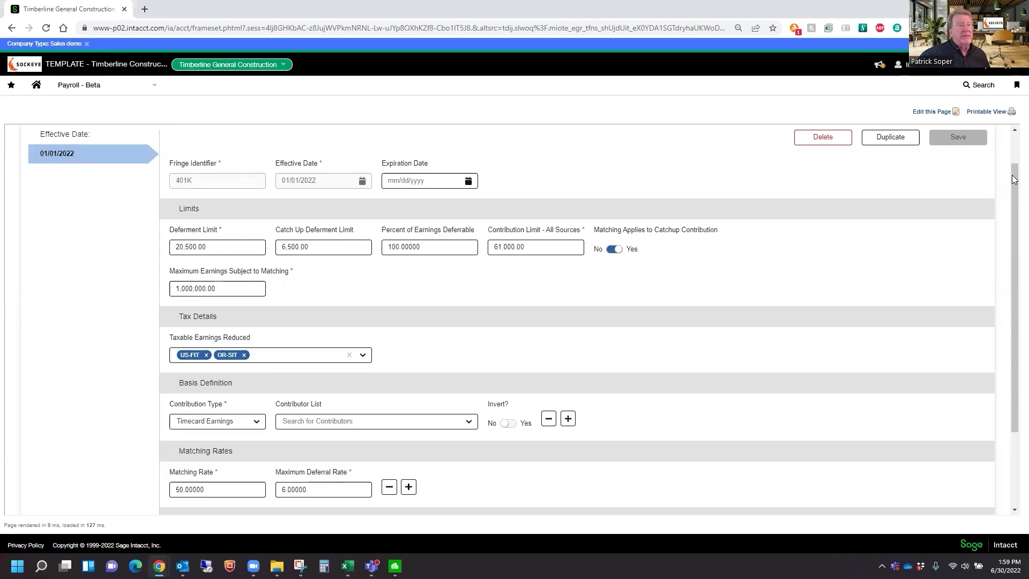
{"action": "scroll", "coordinate": [1014, 180], "scroll_direction": "up", "scroll_amount": 1}
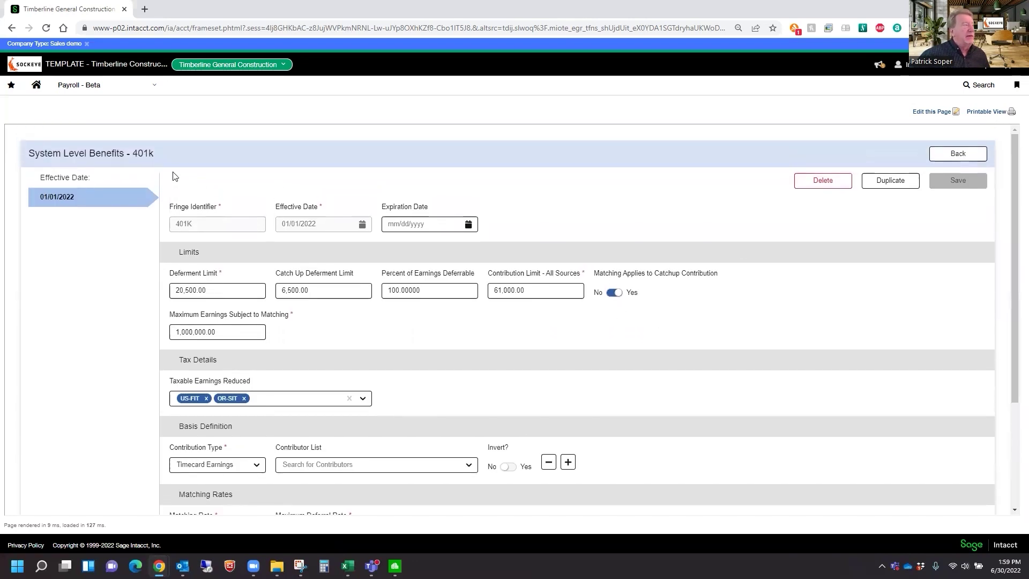
Step: Open the first employee's record from the Payroll - Beta Employees table
{"action": "left_click", "coordinate": [112, 87]}
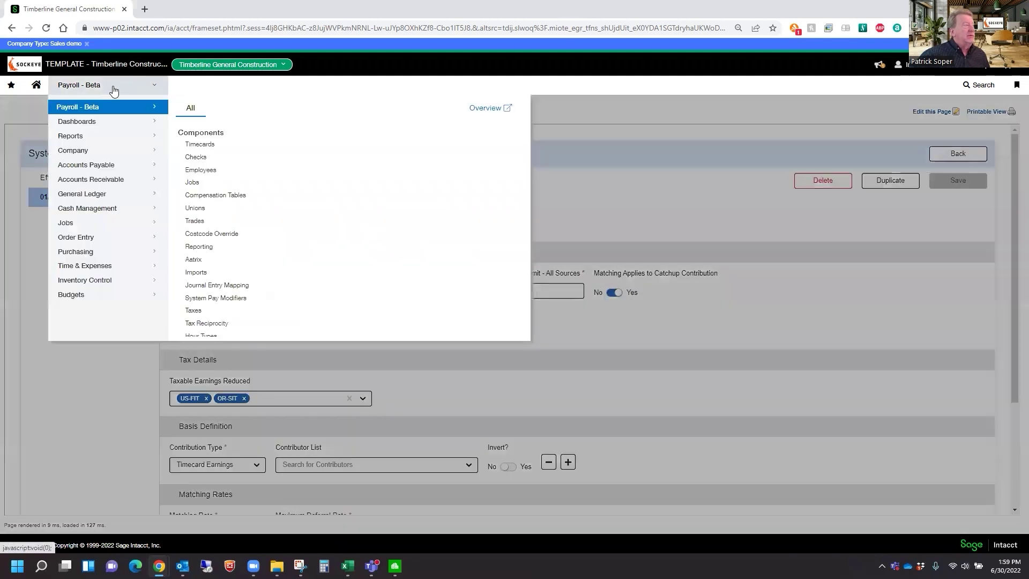
{"action": "left_click", "coordinate": [209, 172]}
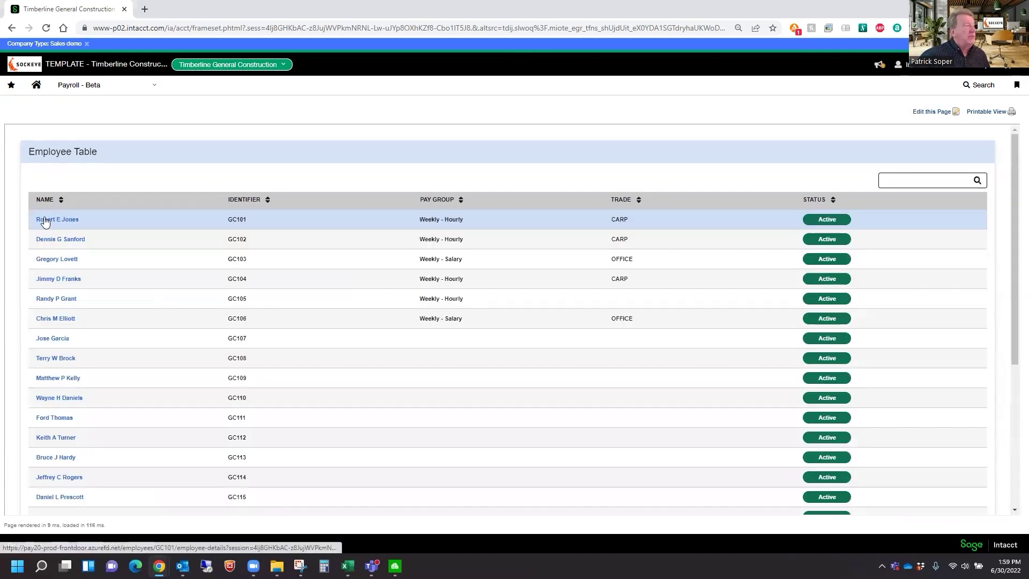
{"action": "left_click", "coordinate": [45, 221]}
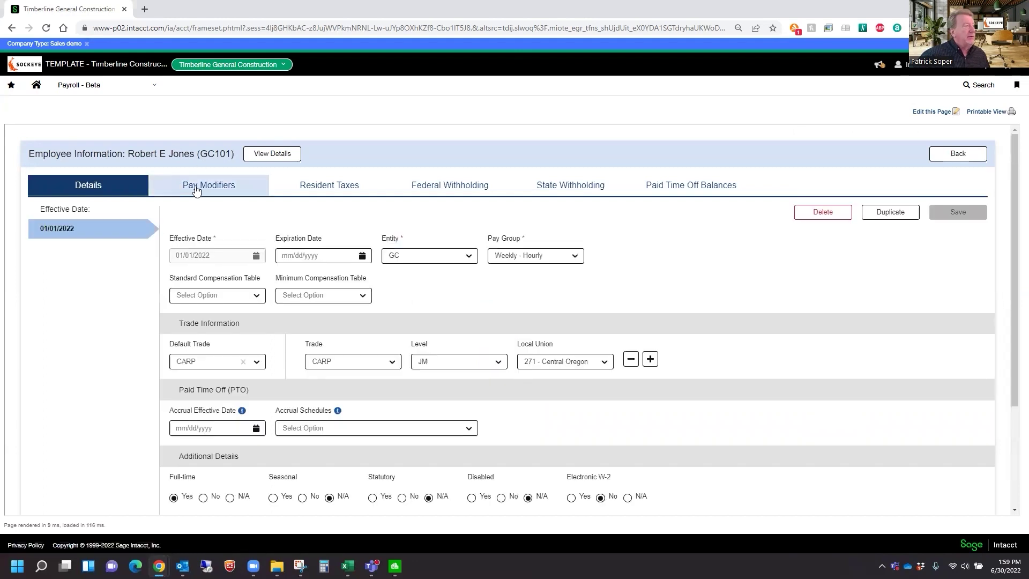
Step: Assign the 401K pay modifier to the employee with effective date 01/01/2022
{"action": "left_click", "coordinate": [199, 188]}
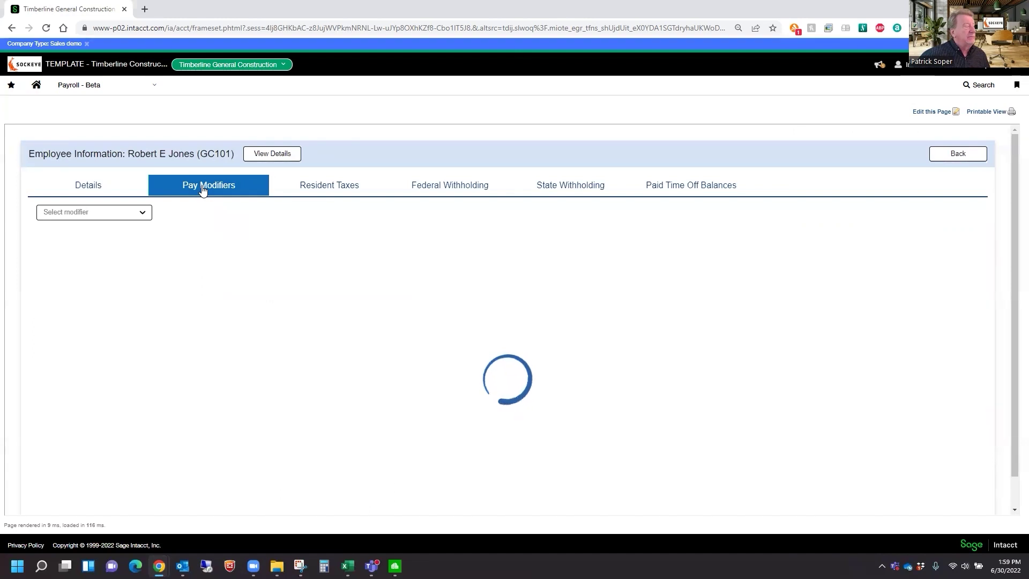
{"action": "left_click", "coordinate": [143, 214]}
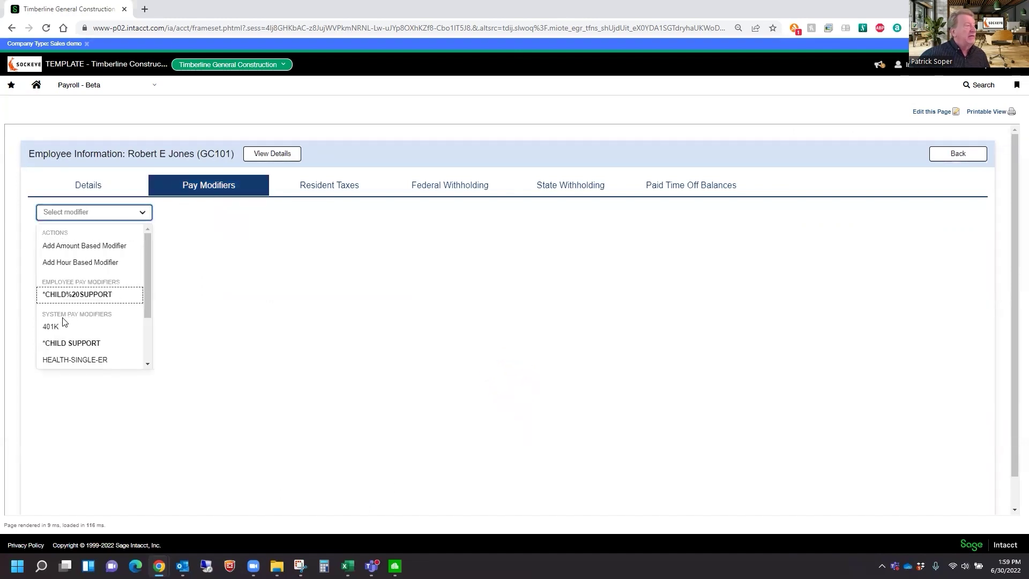
{"action": "left_click", "coordinate": [49, 327]}
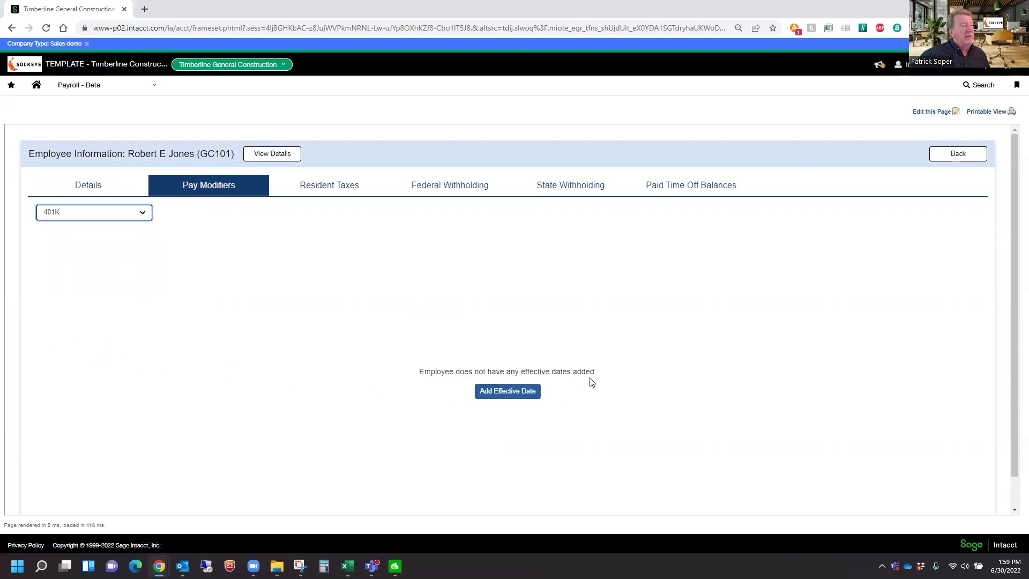
{"action": "left_click", "coordinate": [507, 393]}
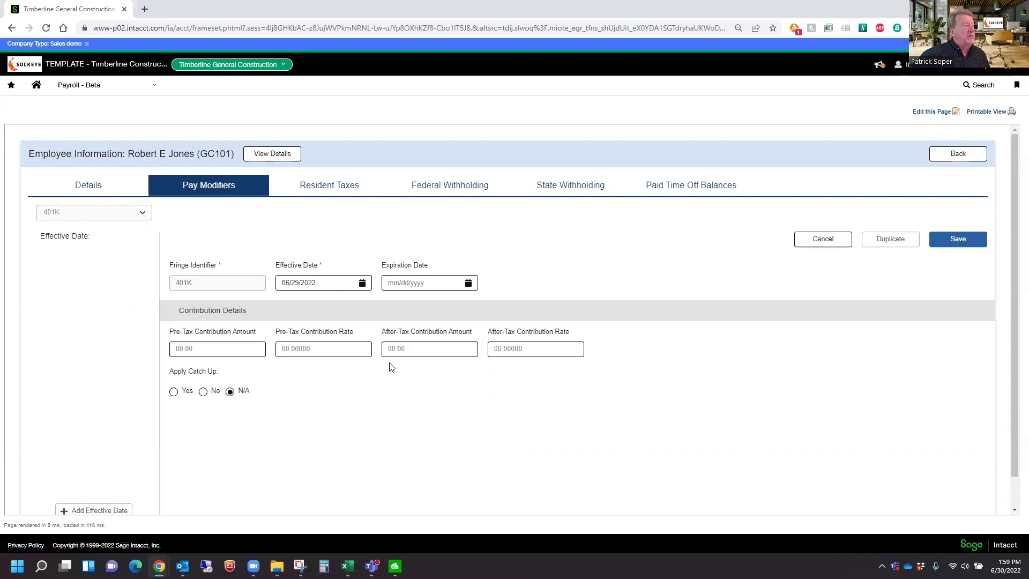
{"action": "left_click", "coordinate": [363, 283]}
{"action": "left_click", "coordinate": [286, 305]}
{"action": "left_click", "coordinate": [286, 306]}
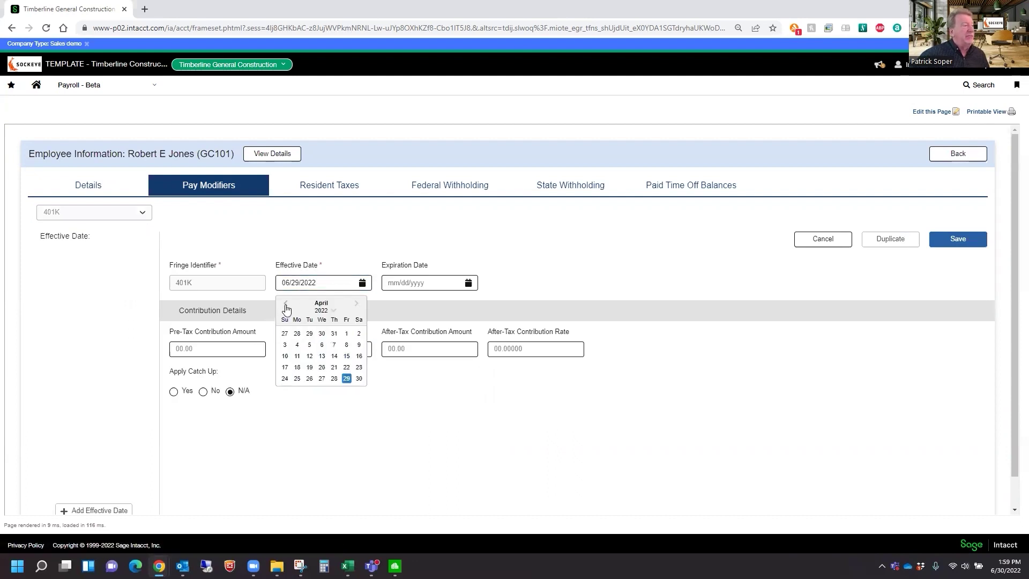
{"action": "left_click", "coordinate": [286, 305]}
{"action": "left_click", "coordinate": [286, 305]}
{"action": "left_click", "coordinate": [286, 305]}
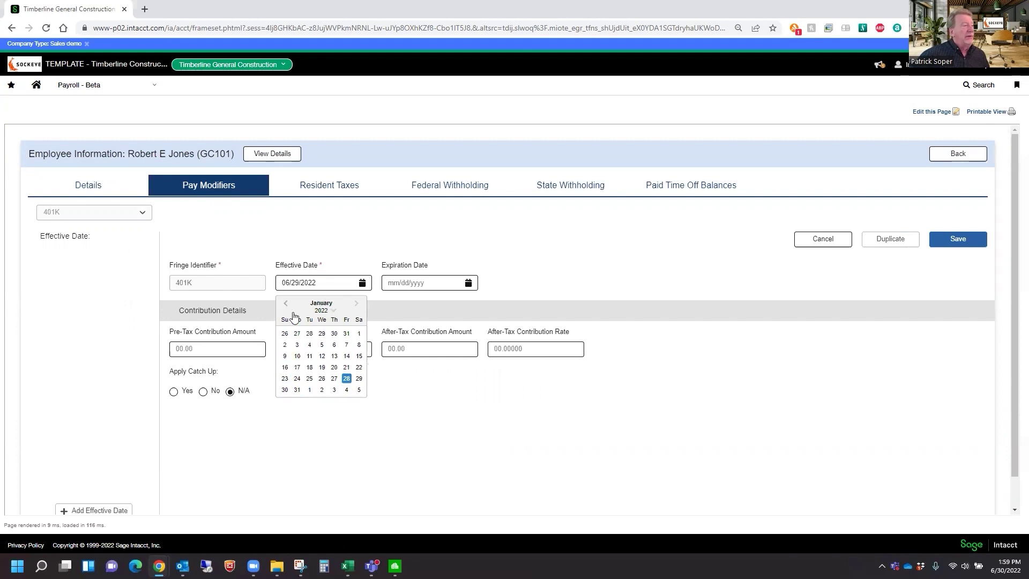
{"action": "left_click", "coordinate": [359, 334]}
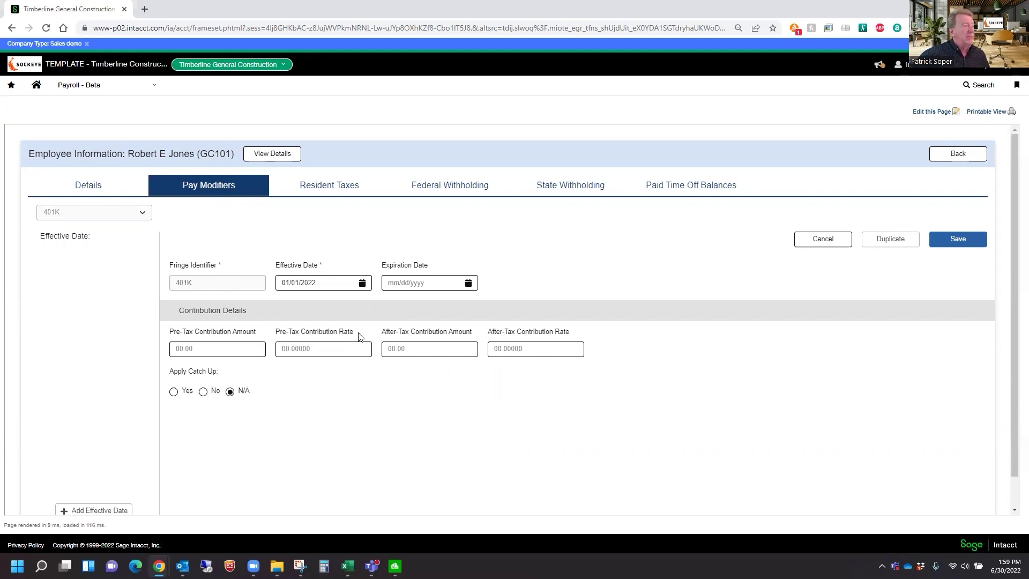
{"action": "left_click", "coordinate": [225, 351]}
Step: Enter a 5.00000 pre-tax rate and a 3.00000 after-tax rate for the employee's 401K
{"action": "left_click", "coordinate": [334, 346]}
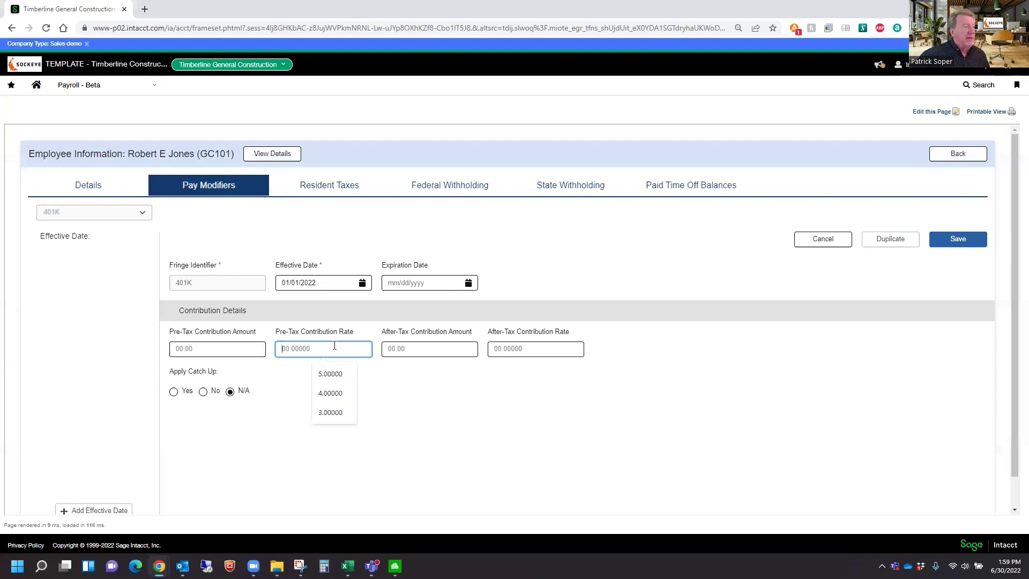
{"action": "key", "text": "Down"}
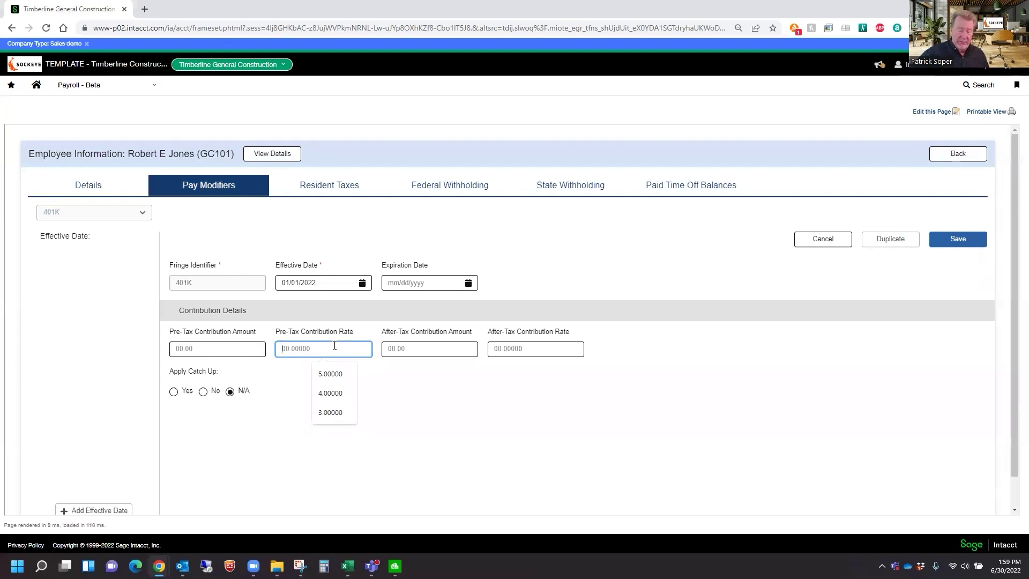
{"action": "key", "text": "Return"}
{"action": "key", "text": "Tab"}
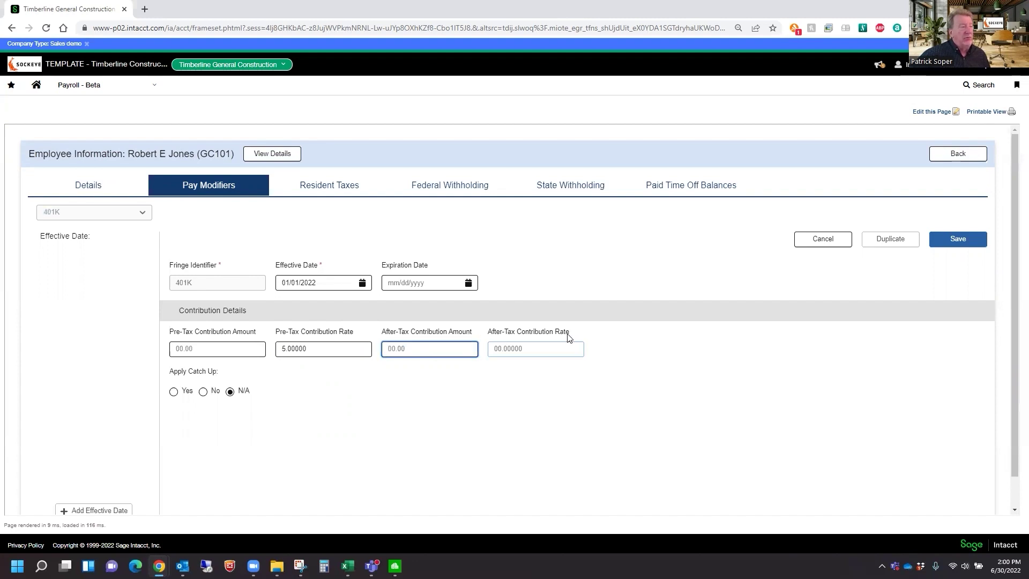
{"action": "left_click", "coordinate": [545, 349]}
{"action": "type", "text": "3"}
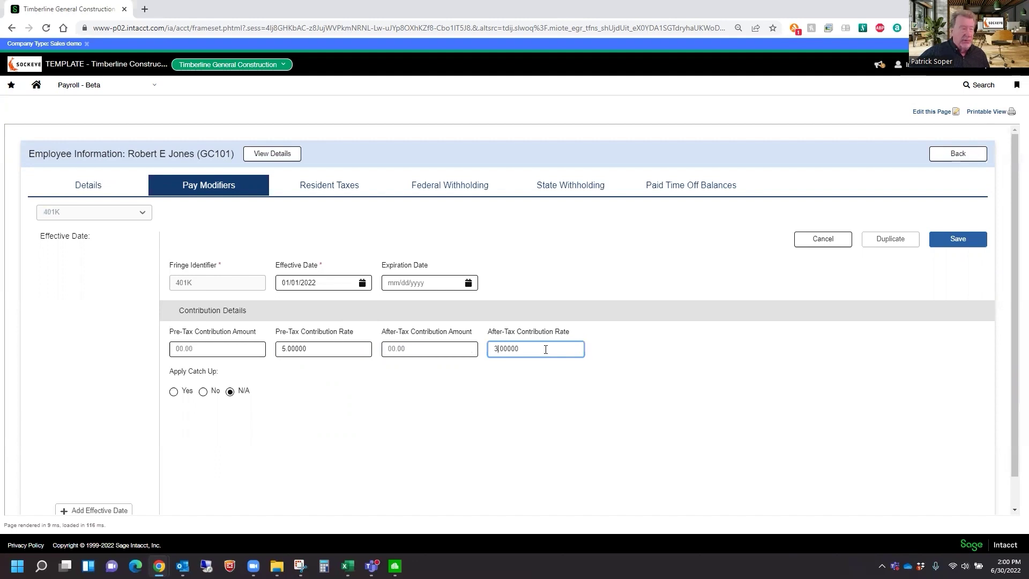
{"action": "key", "text": "Tab"}
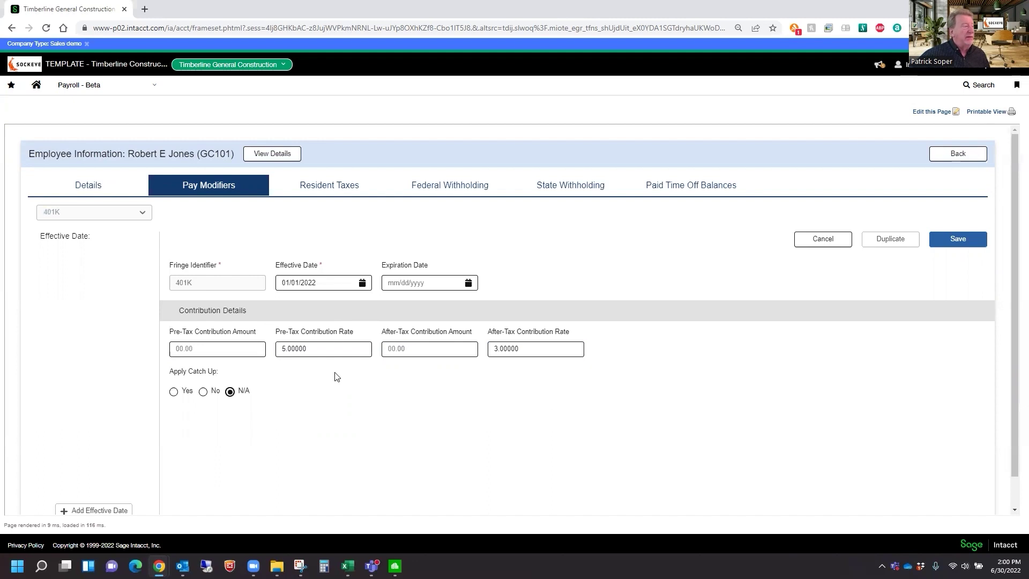
Step: Set Apply Catch Up to Yes and save the employee's 401K modifier
{"action": "left_click", "coordinate": [174, 392]}
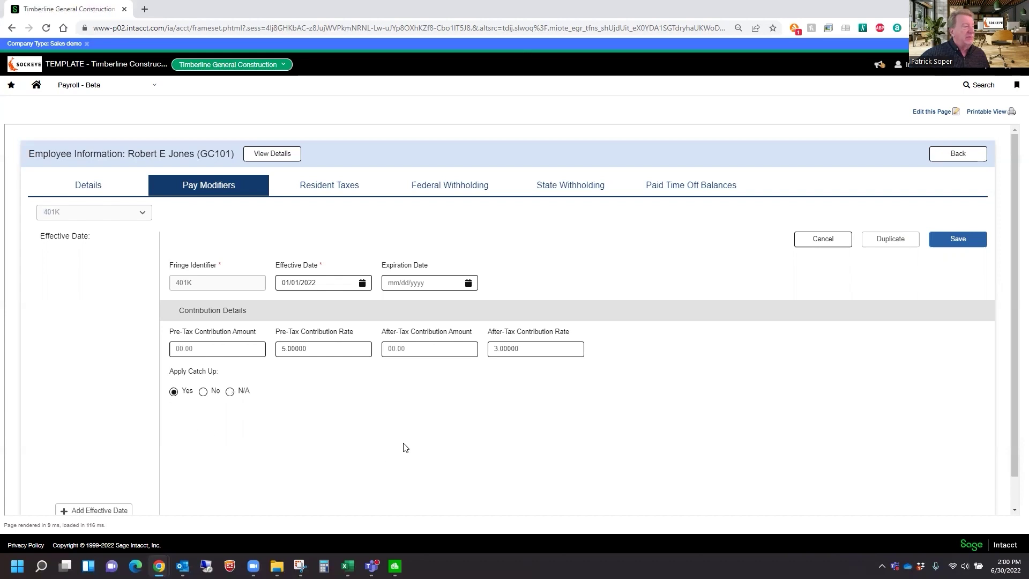
{"action": "left_click", "coordinate": [959, 241]}
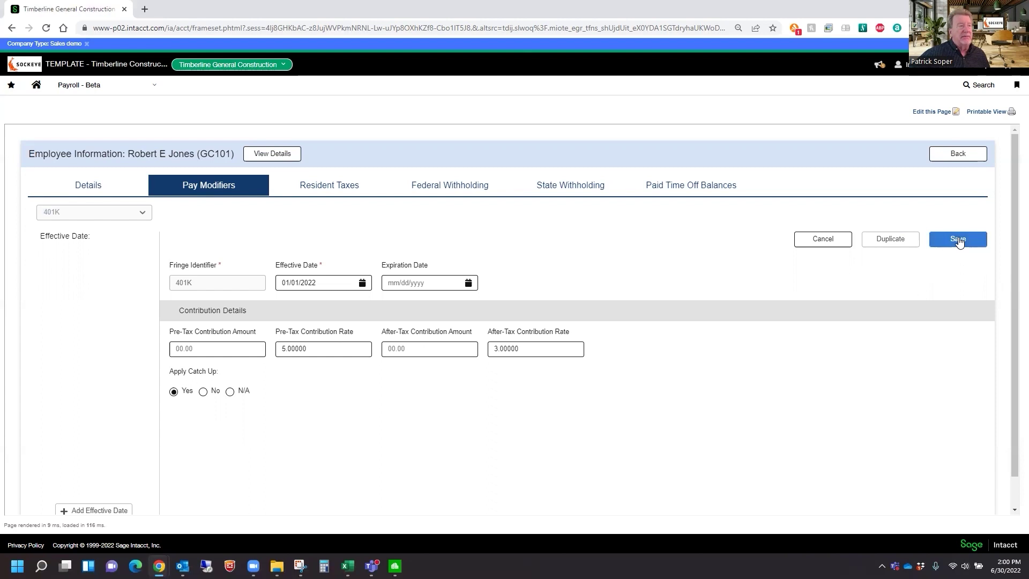